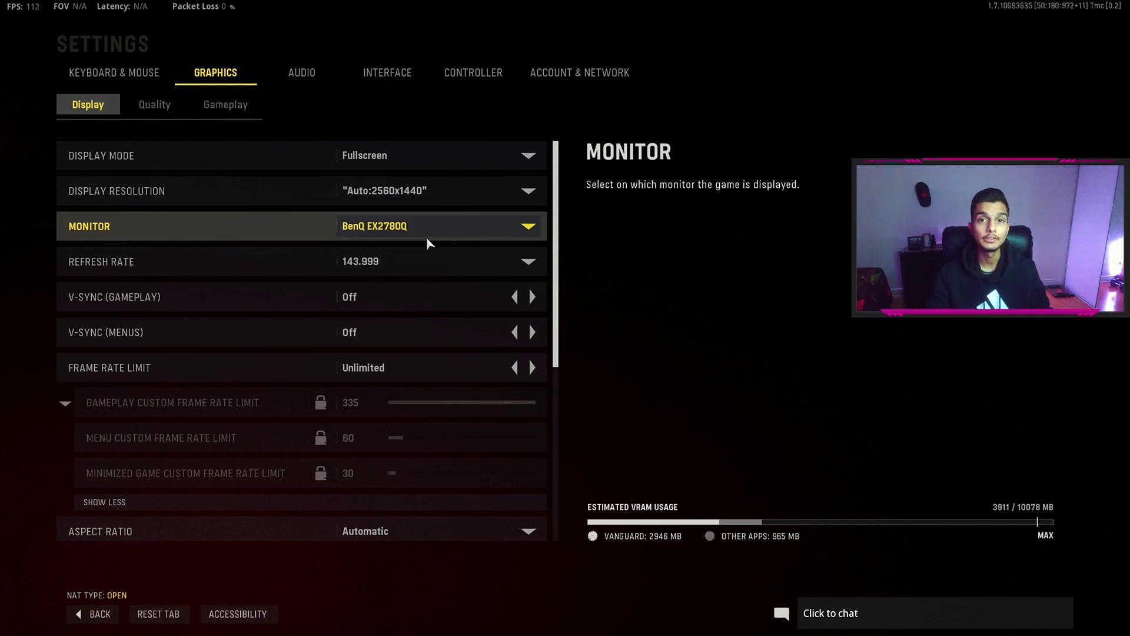
{"action": "left_click", "coordinate": [448, 267]}
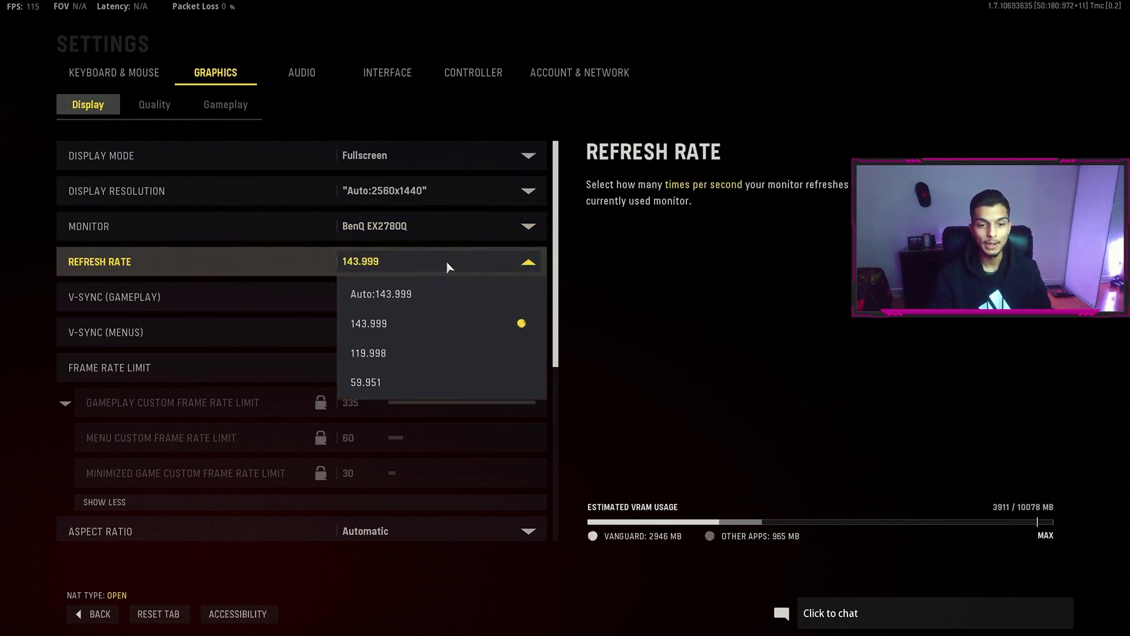
{"action": "left_click", "coordinate": [443, 257]}
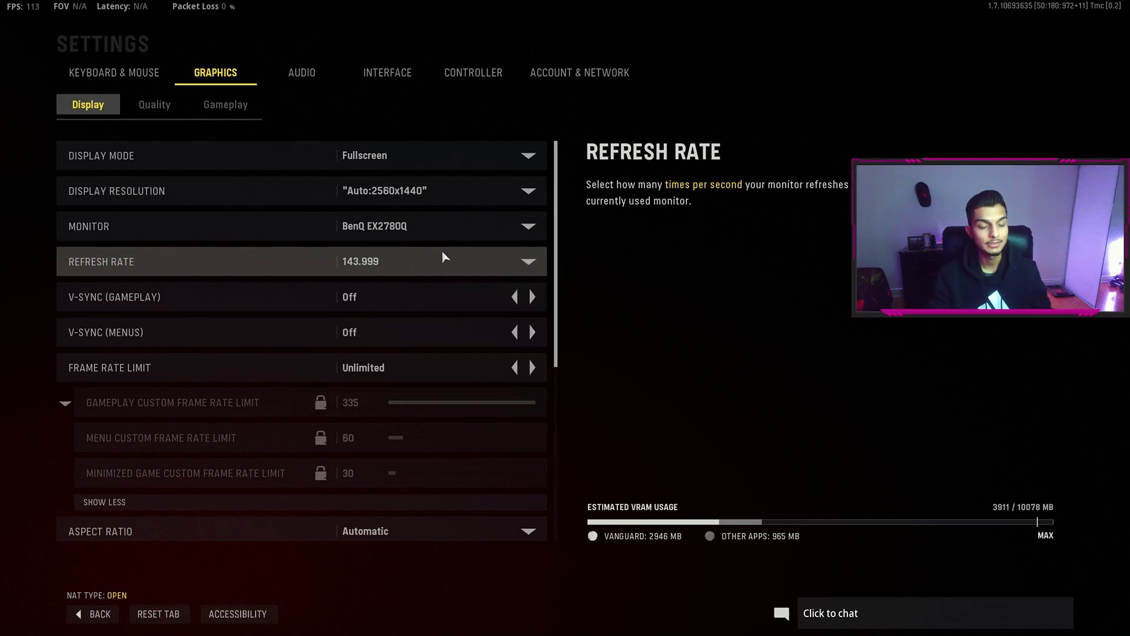
{"action": "scroll", "coordinate": [275, 246], "scroll_direction": "down", "scroll_amount": 1}
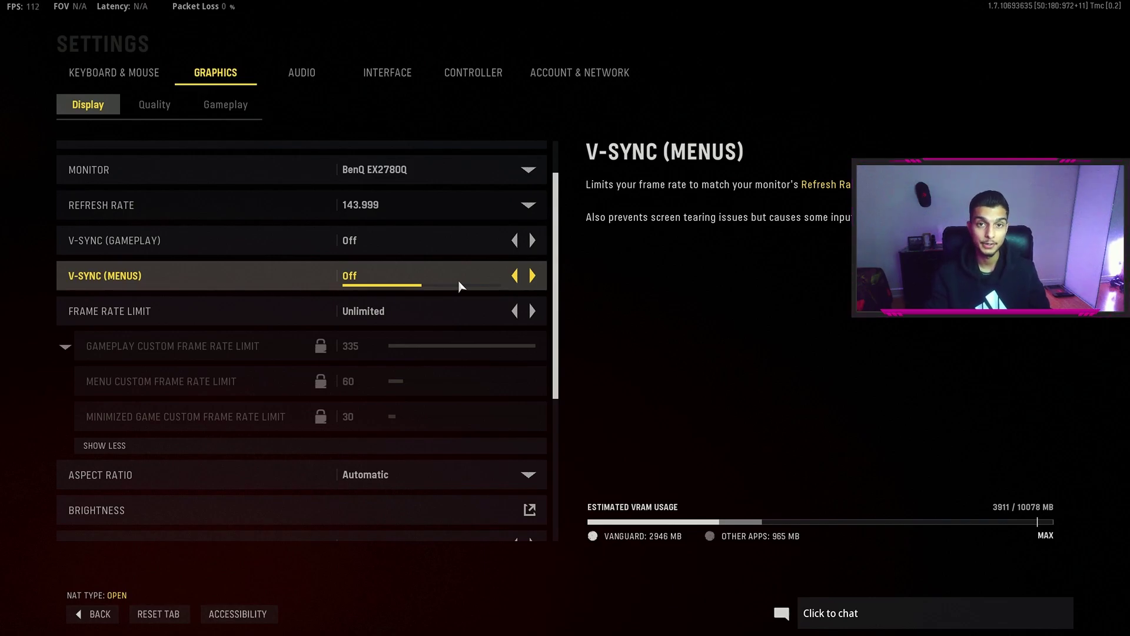
{"action": "scroll", "coordinate": [485, 254], "scroll_direction": "down", "scroll_amount": 2}
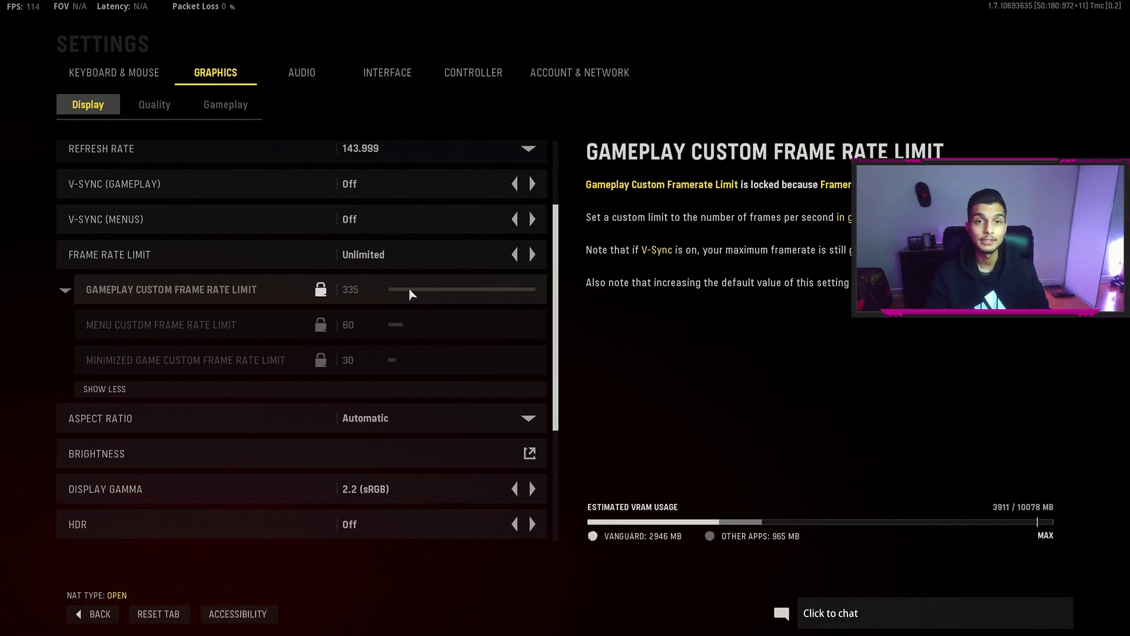
{"action": "left_click", "coordinate": [104, 389]}
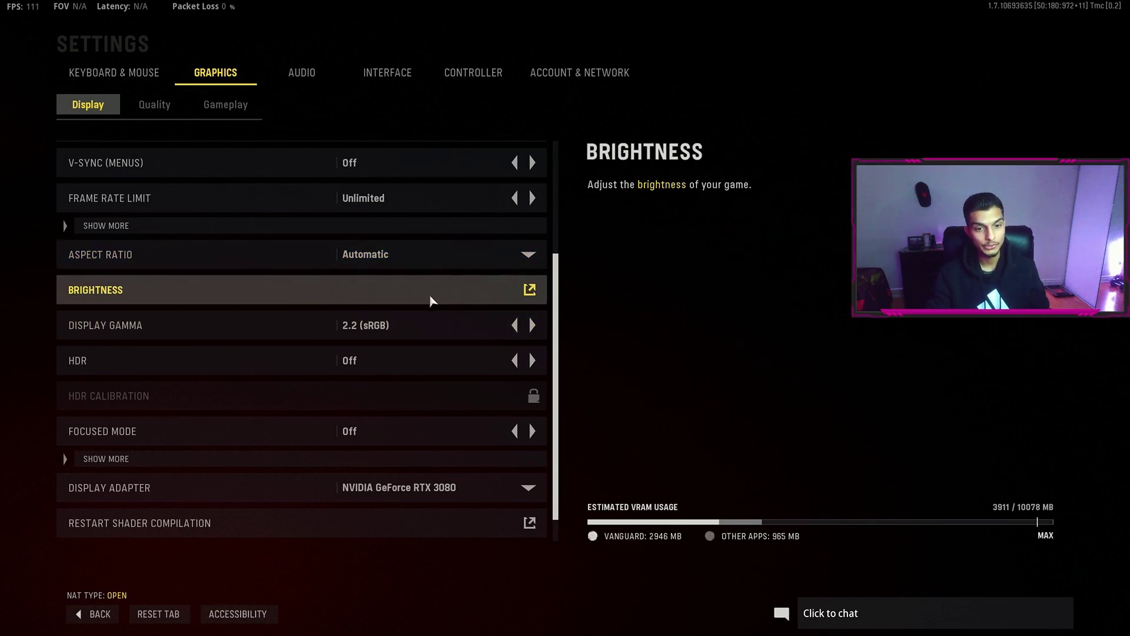
{"action": "scroll", "coordinate": [443, 290], "scroll_direction": "down", "scroll_amount": 1}
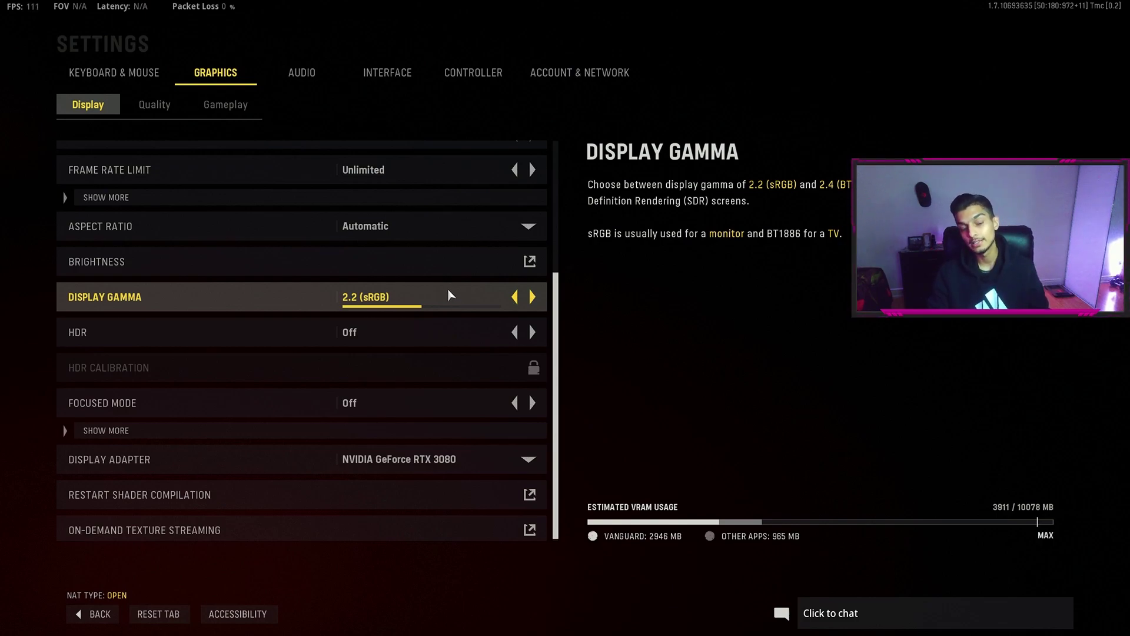
{"action": "left_click", "coordinate": [533, 297]}
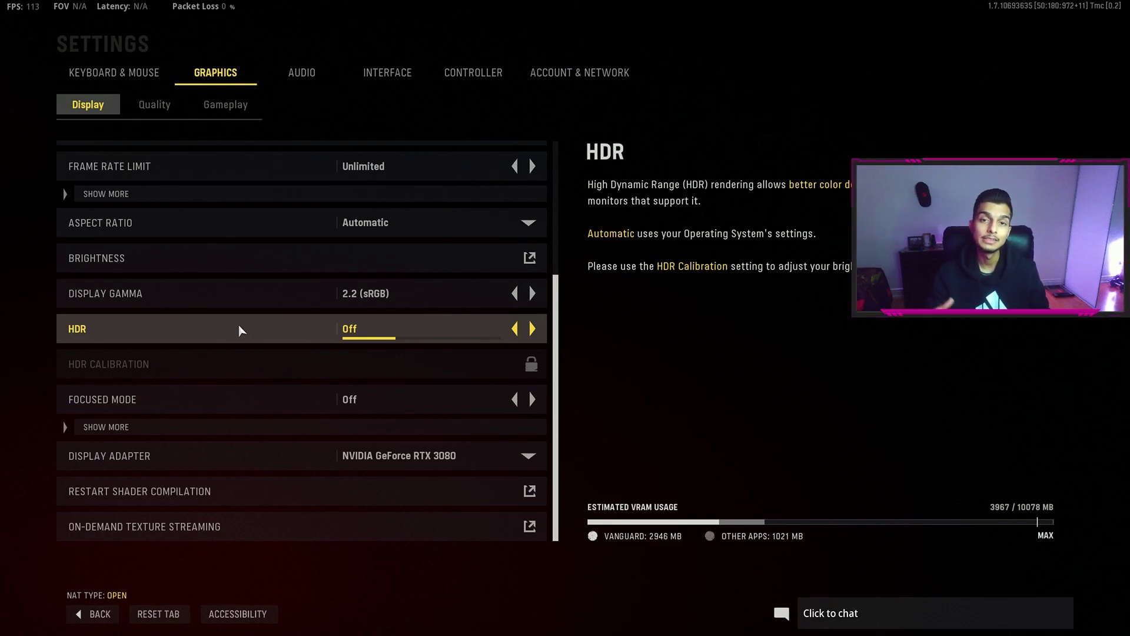
{"action": "left_click", "coordinate": [362, 434]}
{"action": "scroll", "coordinate": [465, 488], "scroll_direction": "down", "scroll_amount": 1}
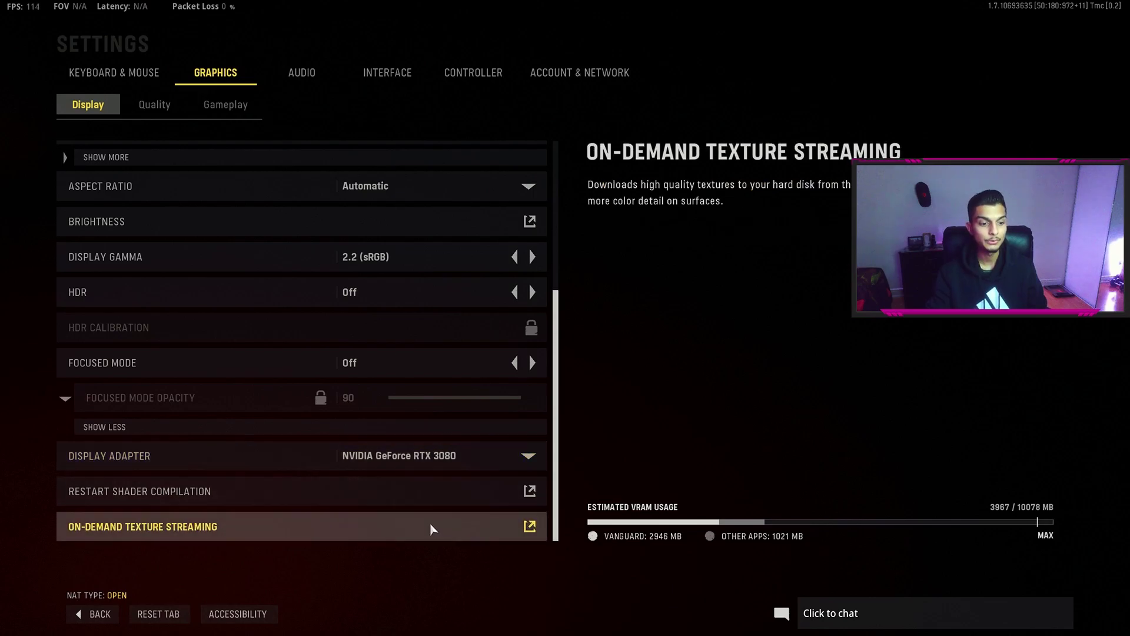
Confirm On-Demand Texture Streaming is Off, then back out of its settings page.
{"action": "left_click", "coordinate": [433, 530]}
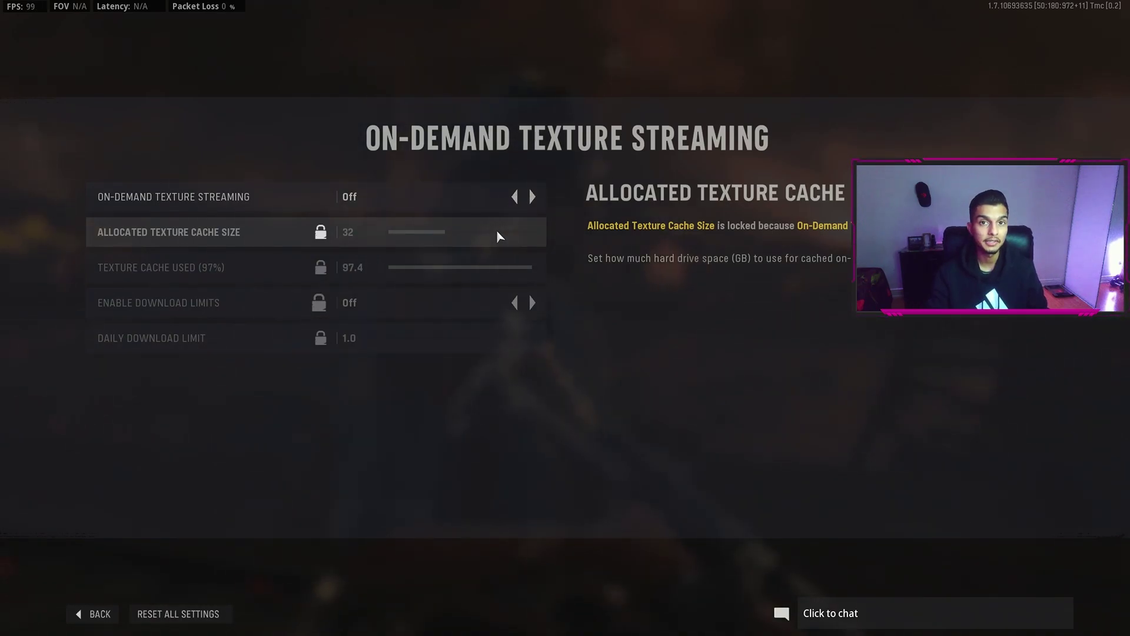
{"action": "key", "text": "Escape"}
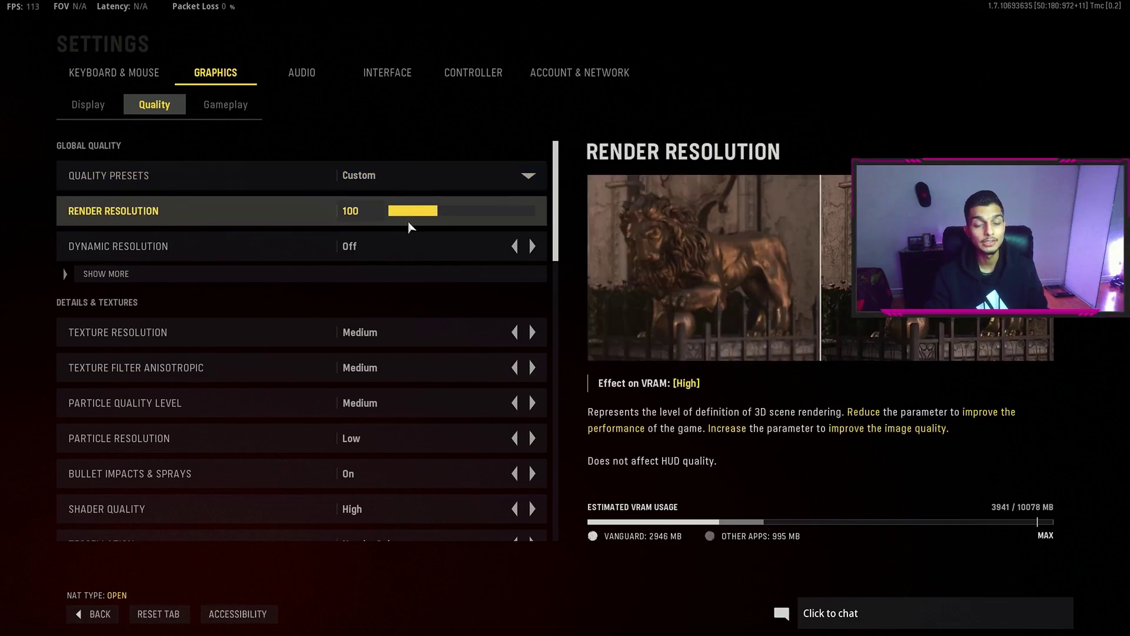
{"action": "mouse_move", "coordinate": [301, 218]}
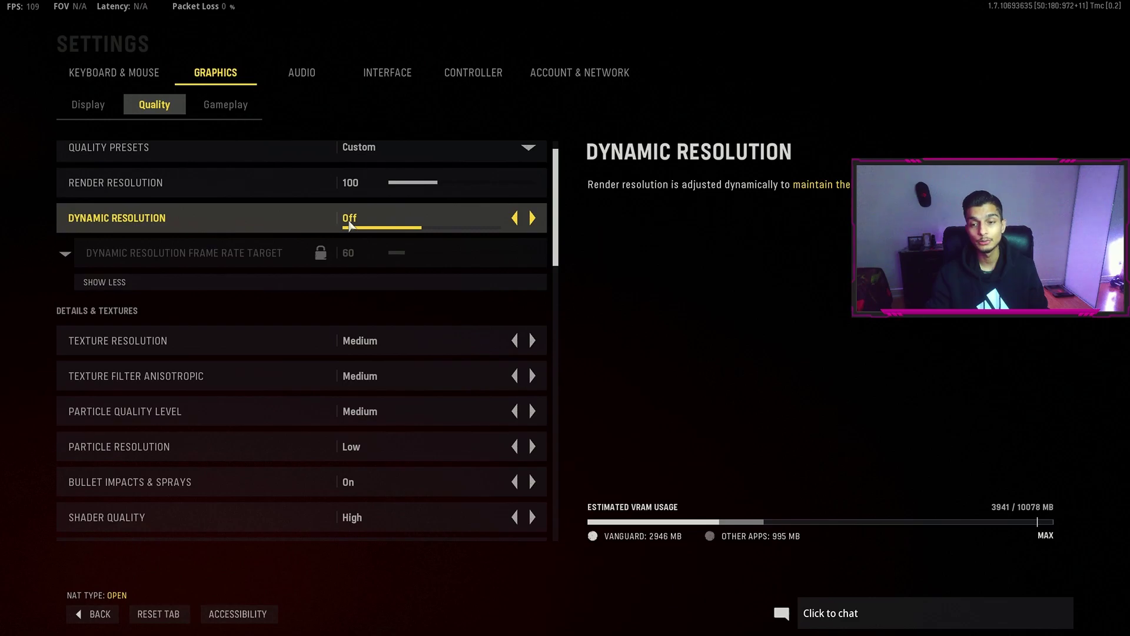
{"action": "scroll", "coordinate": [371, 231], "scroll_direction": "down", "scroll_amount": 2}
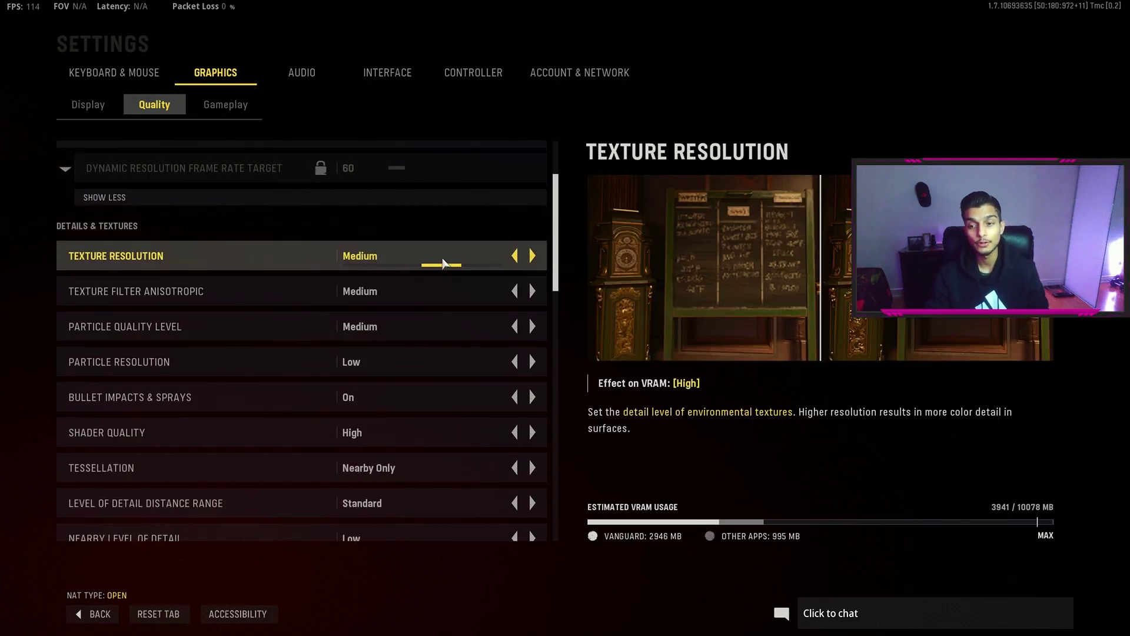
Cycle Texture Resolution to Very Low and back to Medium, and turn Bullet Impacts & Sprays off.
{"action": "left_click", "coordinate": [516, 257]}
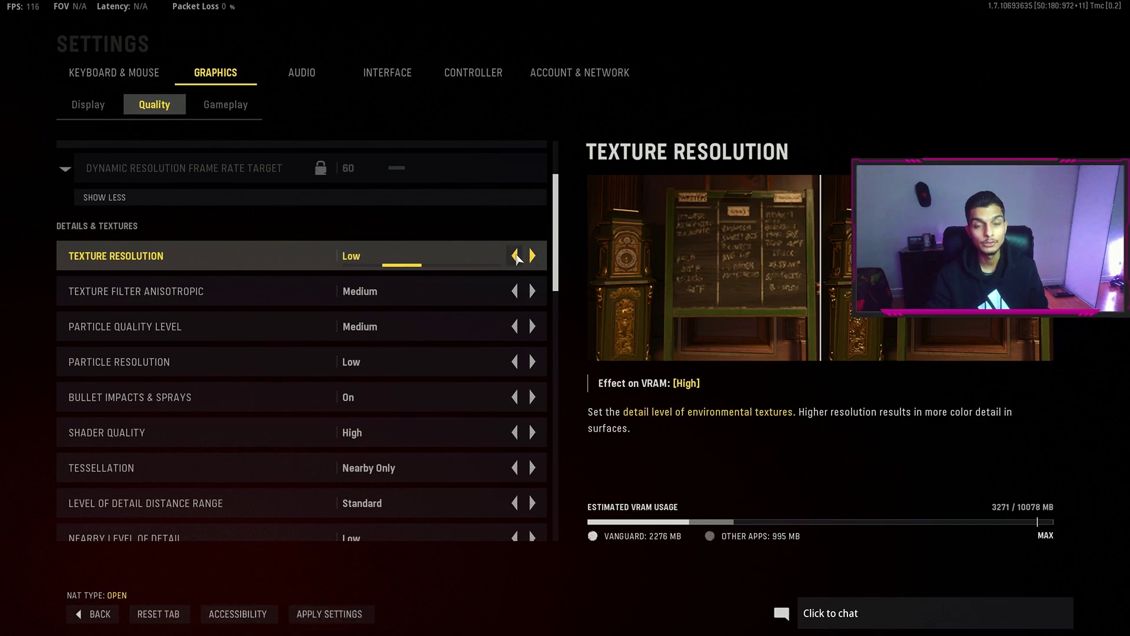
{"action": "left_click", "coordinate": [518, 257]}
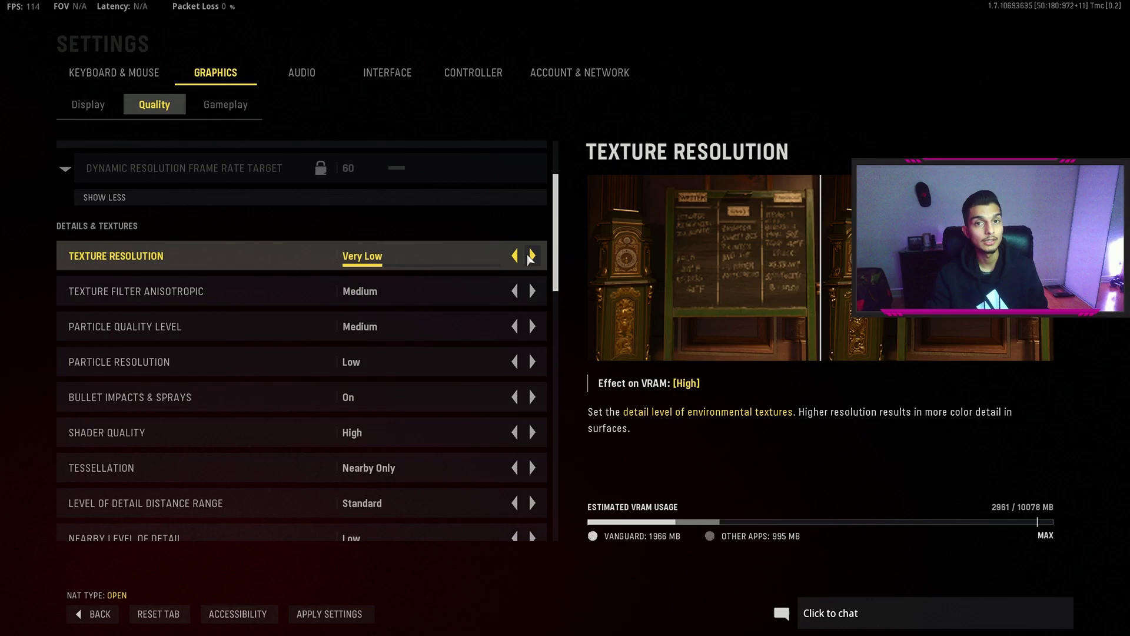
{"action": "left_click", "coordinate": [532, 257]}
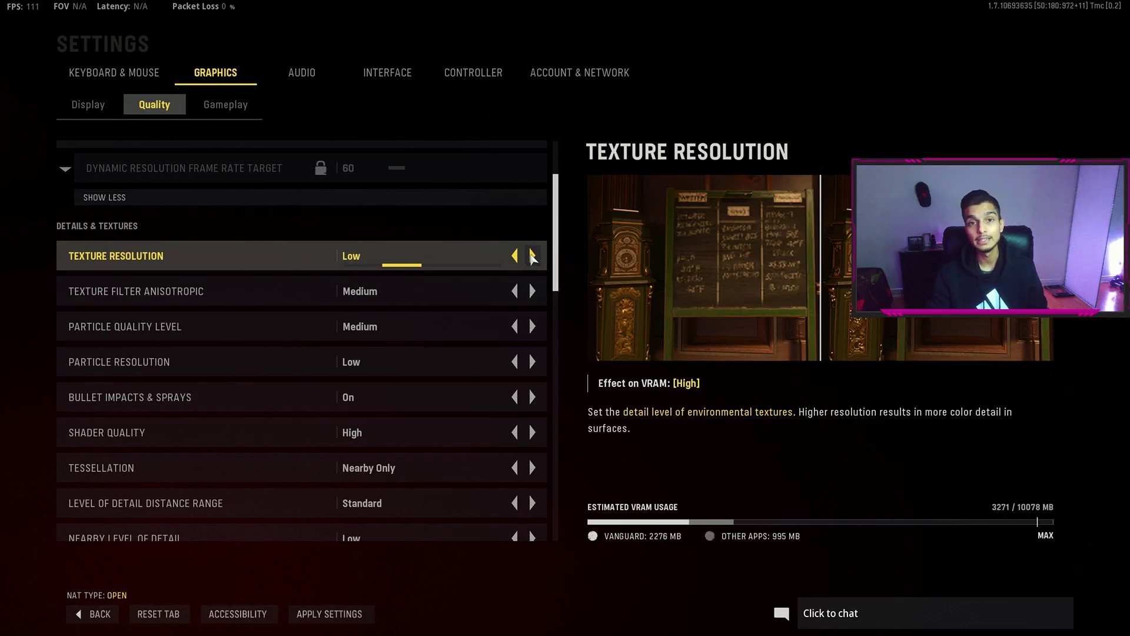
{"action": "left_click", "coordinate": [532, 256]}
{"action": "scroll", "coordinate": [292, 269], "scroll_direction": "down", "scroll_amount": 1}
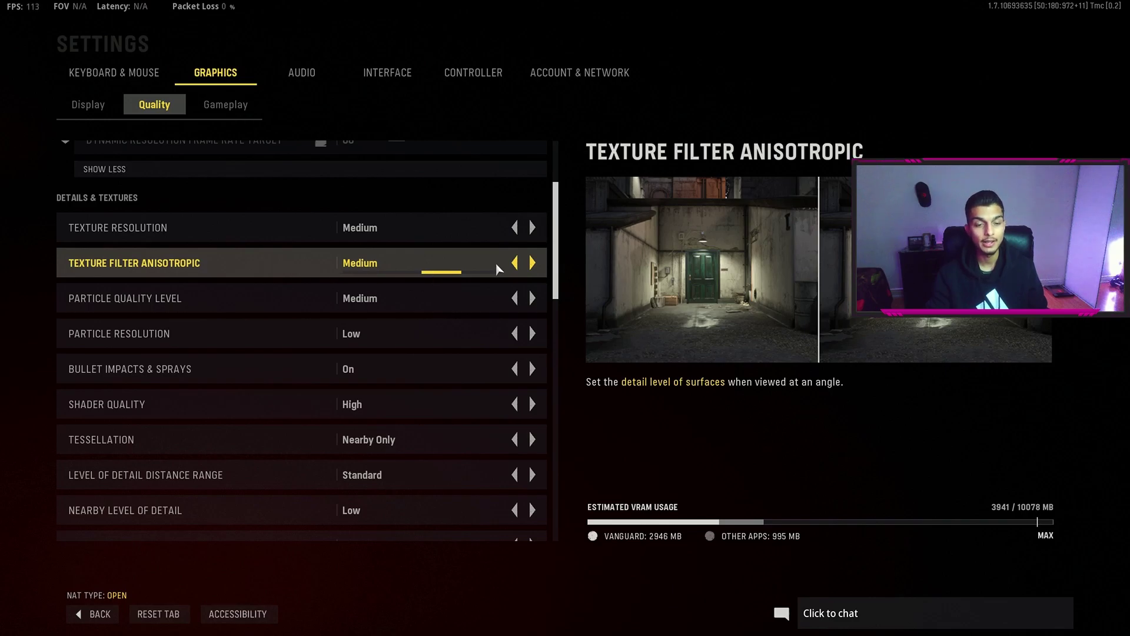
{"action": "scroll", "coordinate": [201, 271], "scroll_direction": "down", "scroll_amount": 1}
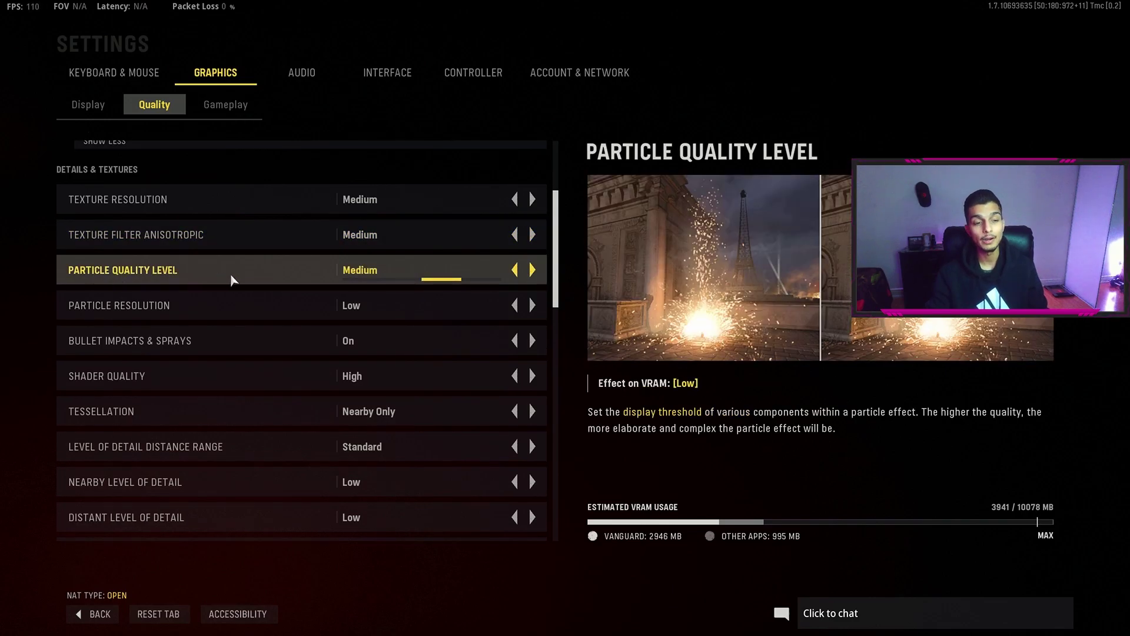
{"action": "scroll", "coordinate": [517, 270], "scroll_direction": "down", "scroll_amount": 1}
{"action": "scroll", "coordinate": [518, 270], "scroll_direction": "down", "scroll_amount": 1}
{"action": "left_click", "coordinate": [516, 258]}
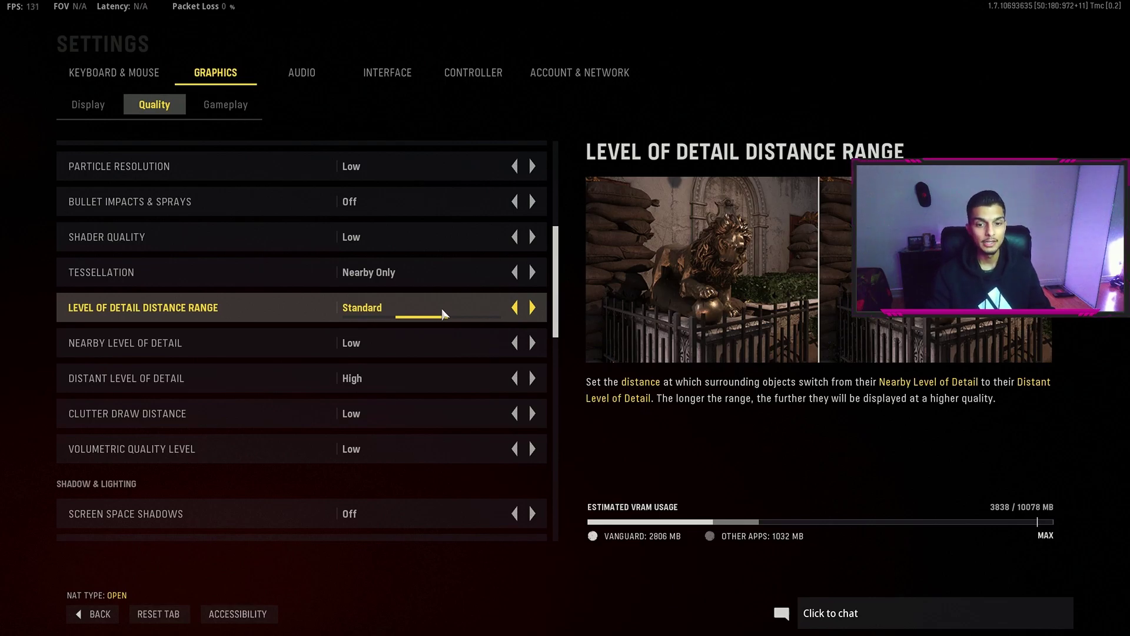
{"action": "left_click", "coordinate": [515, 308]}
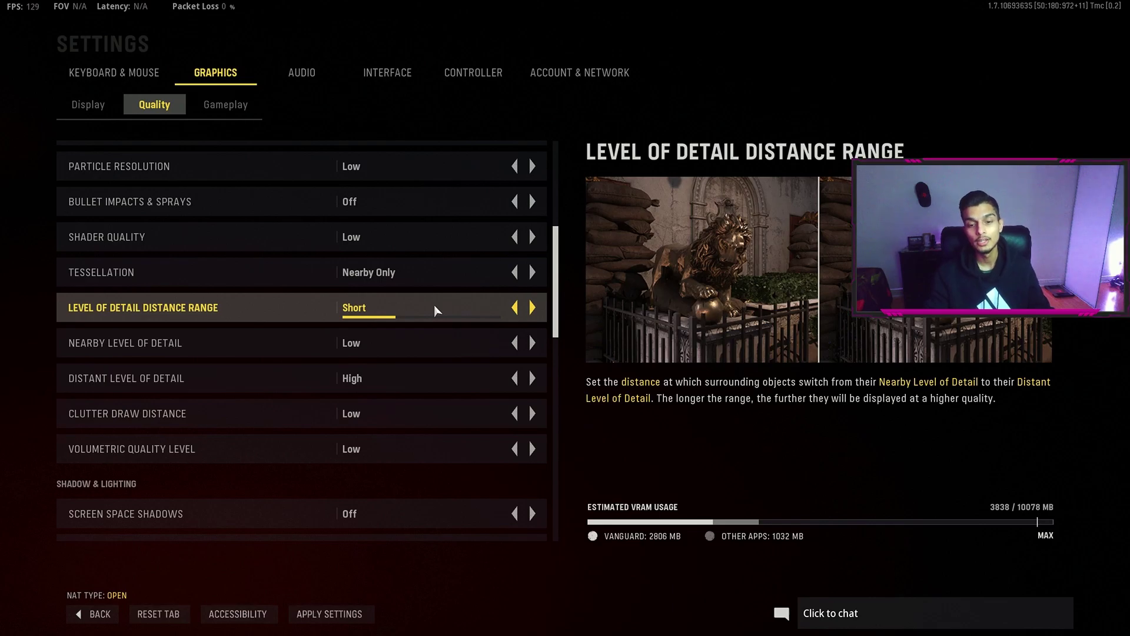
{"action": "left_click", "coordinate": [533, 307]}
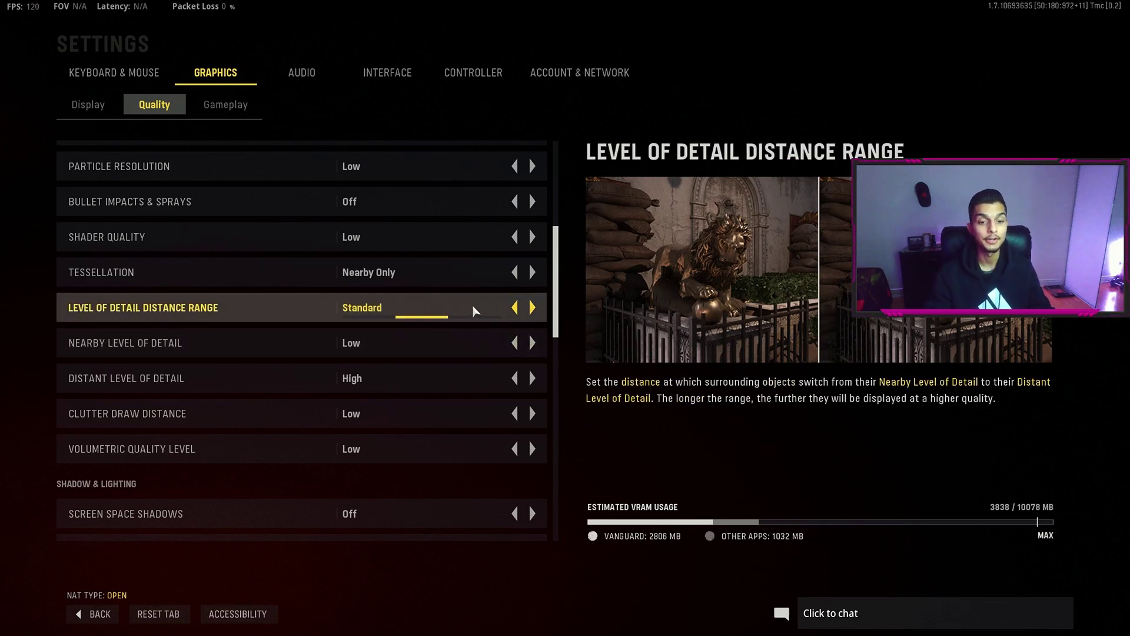
{"action": "scroll", "coordinate": [477, 311], "scroll_direction": "down", "scroll_amount": 1}
{"action": "scroll", "coordinate": [364, 324], "scroll_direction": "down", "scroll_amount": 1}
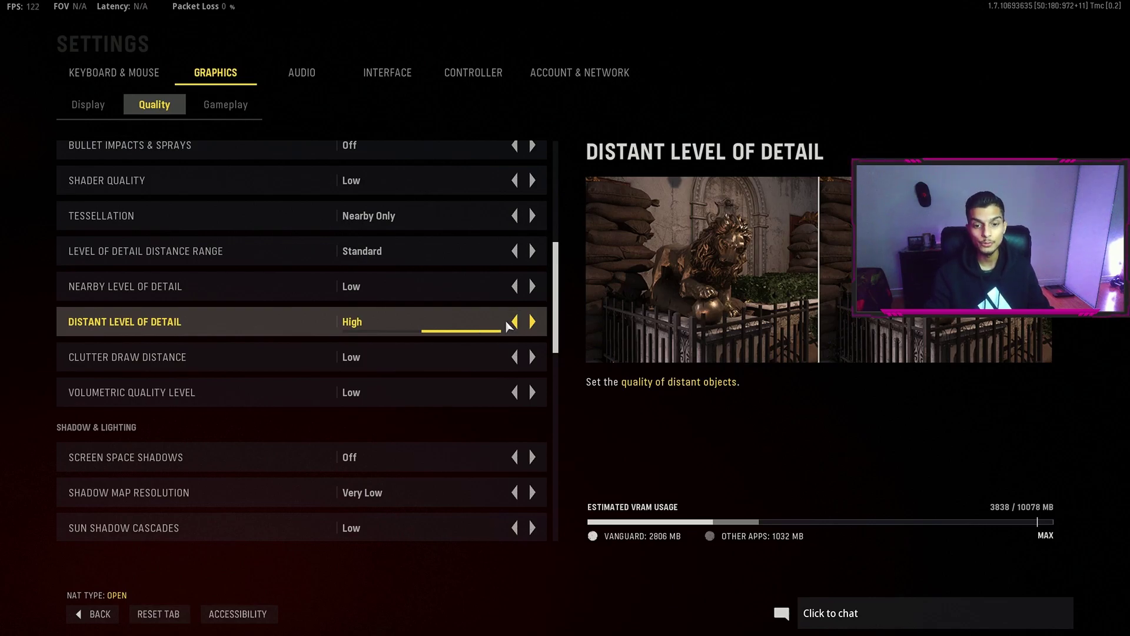
{"action": "scroll", "coordinate": [213, 307], "scroll_direction": "down", "scroll_amount": 1}
{"action": "scroll", "coordinate": [415, 305], "scroll_direction": "down", "scroll_amount": 1}
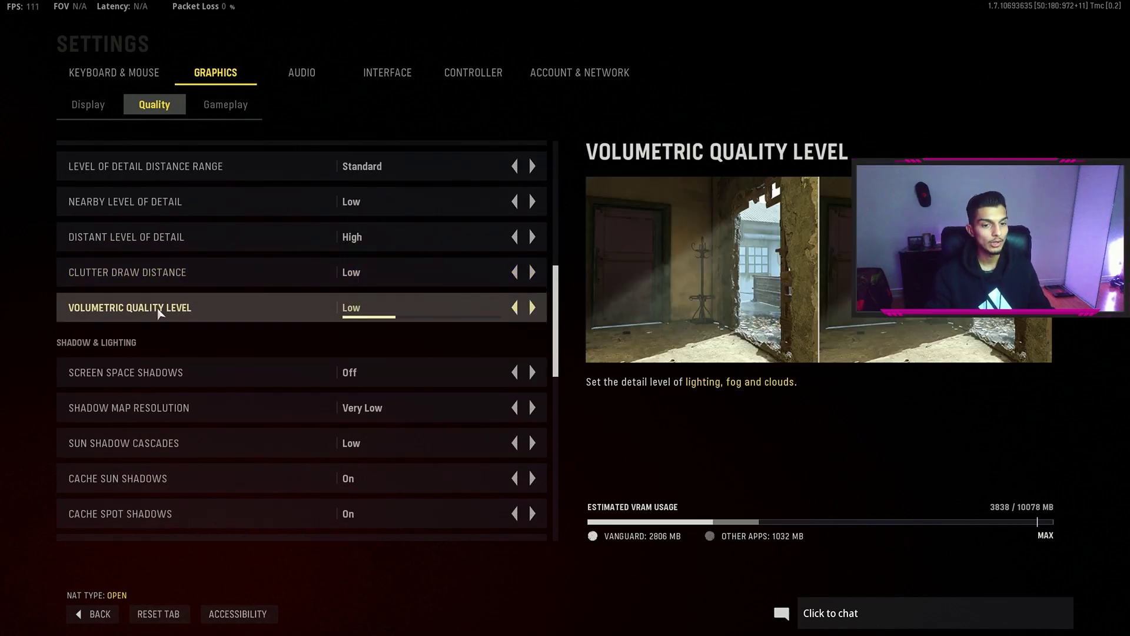
{"action": "scroll", "coordinate": [445, 289], "scroll_direction": "down", "scroll_amount": 1}
{"action": "scroll", "coordinate": [392, 288], "scroll_direction": "down", "scroll_amount": 1}
{"action": "scroll", "coordinate": [292, 256], "scroll_direction": "down", "scroll_amount": 1}
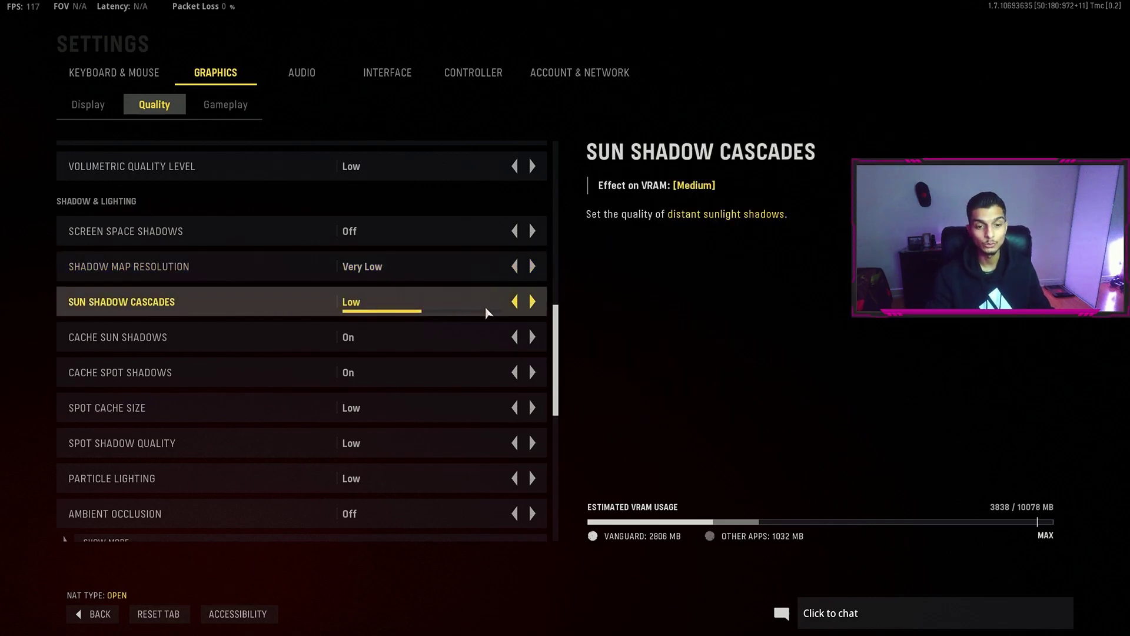
{"action": "scroll", "coordinate": [200, 318], "scroll_direction": "down", "scroll_amount": 1}
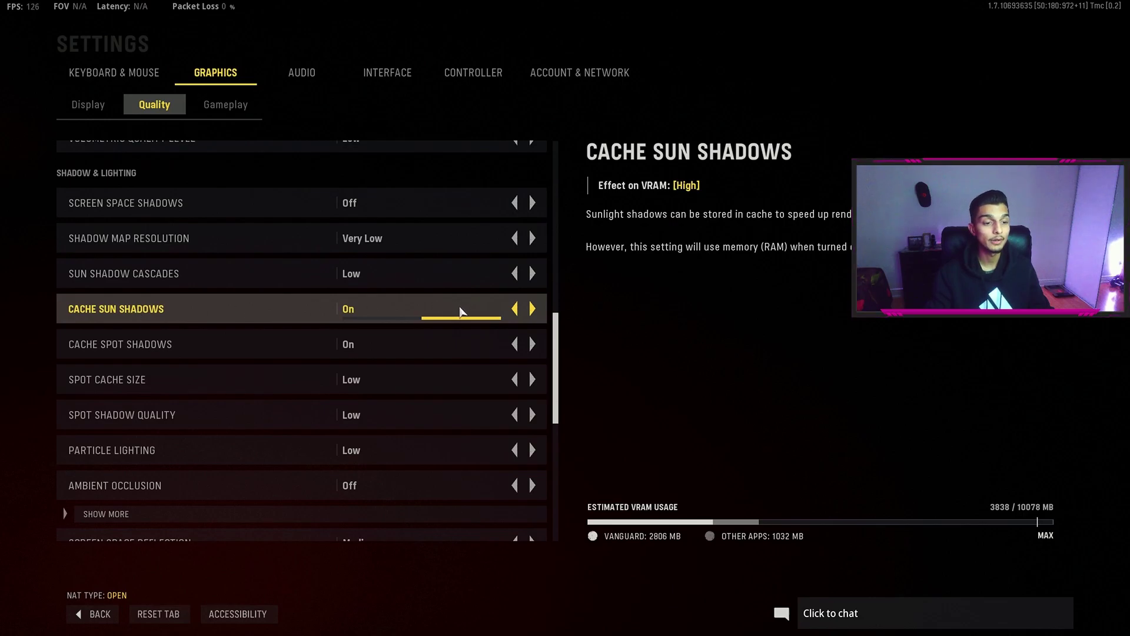
{"action": "scroll", "coordinate": [186, 328], "scroll_direction": "down", "scroll_amount": 1}
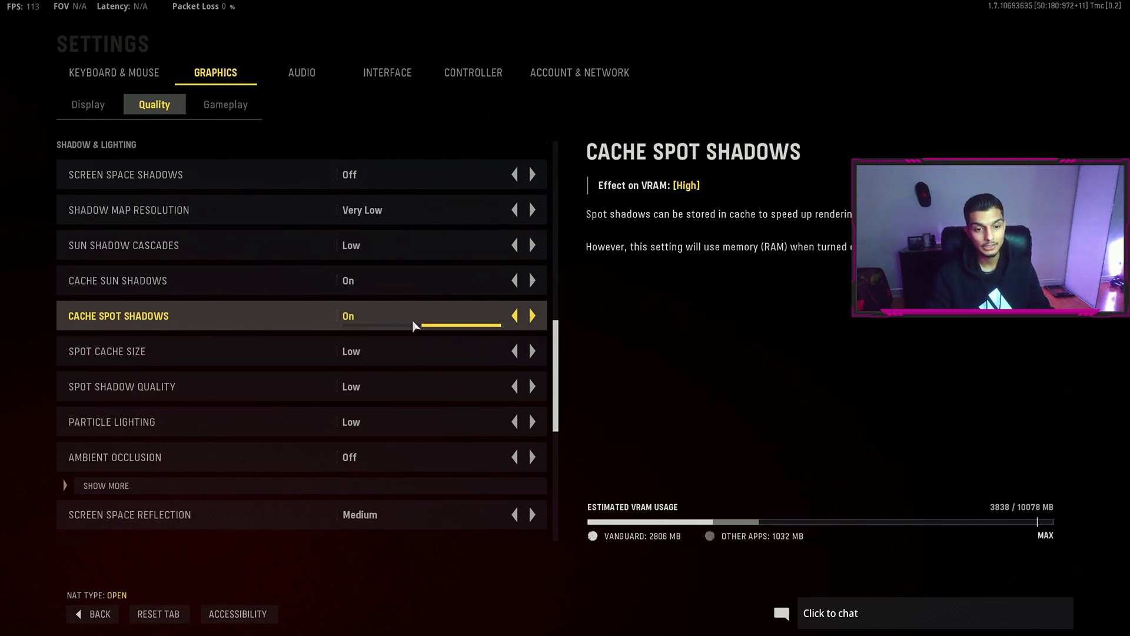
{"action": "scroll", "coordinate": [146, 309], "scroll_direction": "down", "scroll_amount": 2}
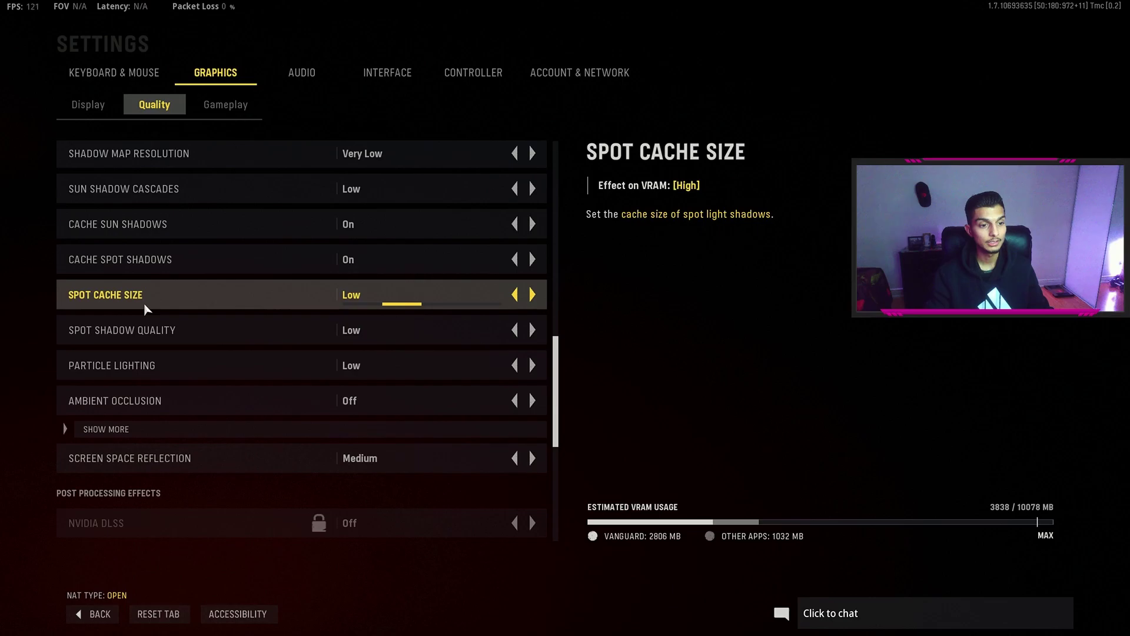
{"action": "scroll", "coordinate": [454, 296], "scroll_direction": "down", "scroll_amount": 1}
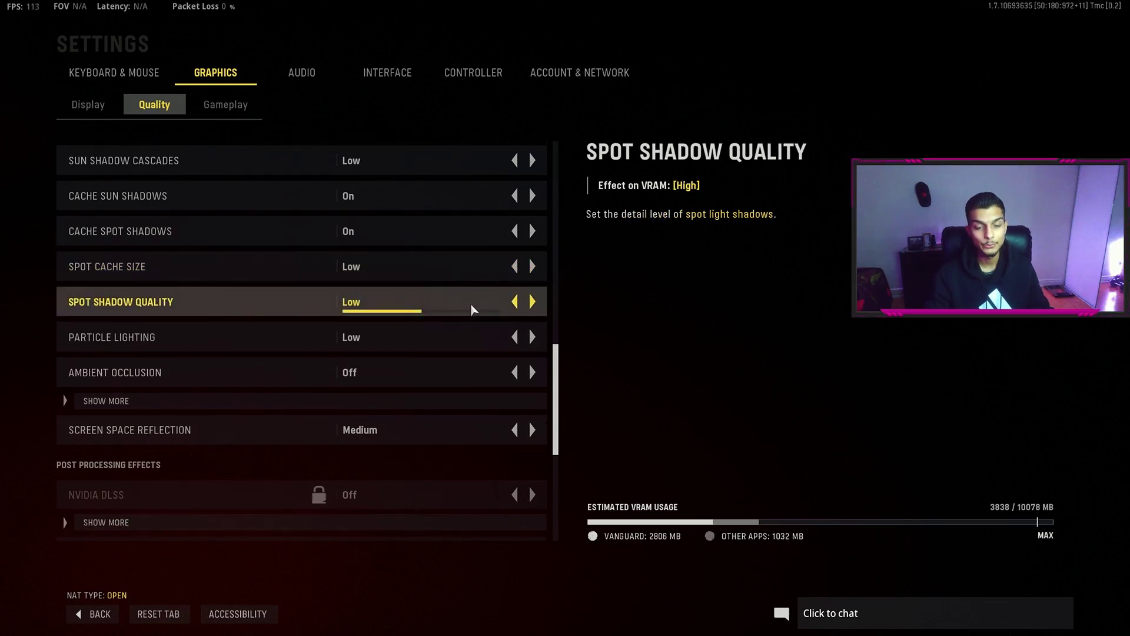
{"action": "scroll", "coordinate": [475, 309], "scroll_direction": "down", "scroll_amount": 1}
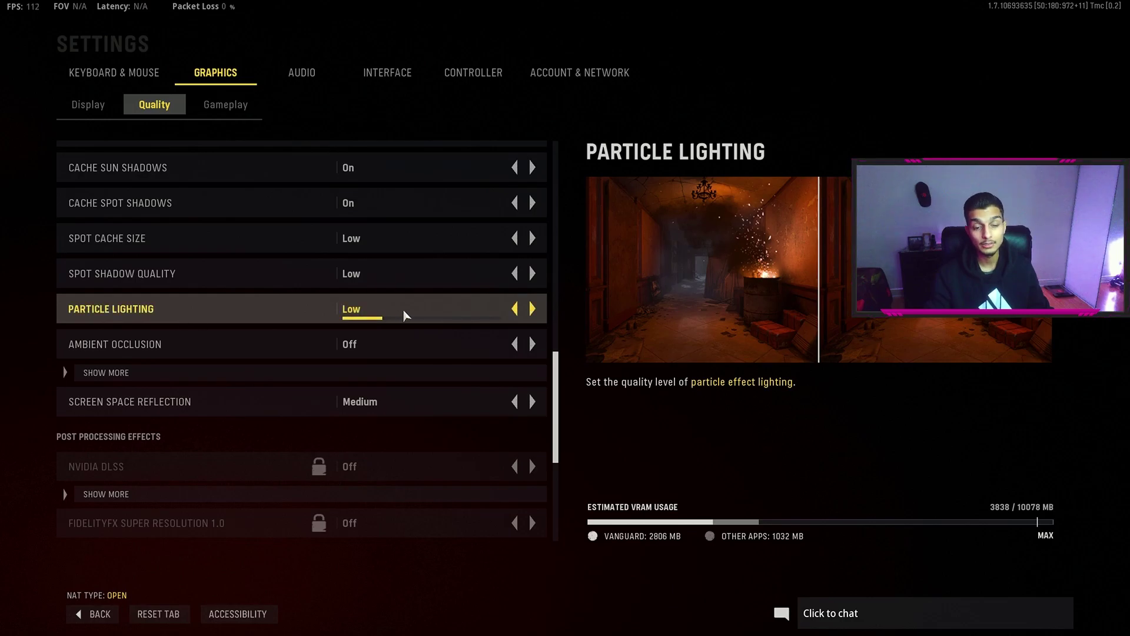
{"action": "scroll", "coordinate": [427, 316], "scroll_direction": "down", "scroll_amount": 1}
{"action": "scroll", "coordinate": [345, 320], "scroll_direction": "down", "scroll_amount": 1}
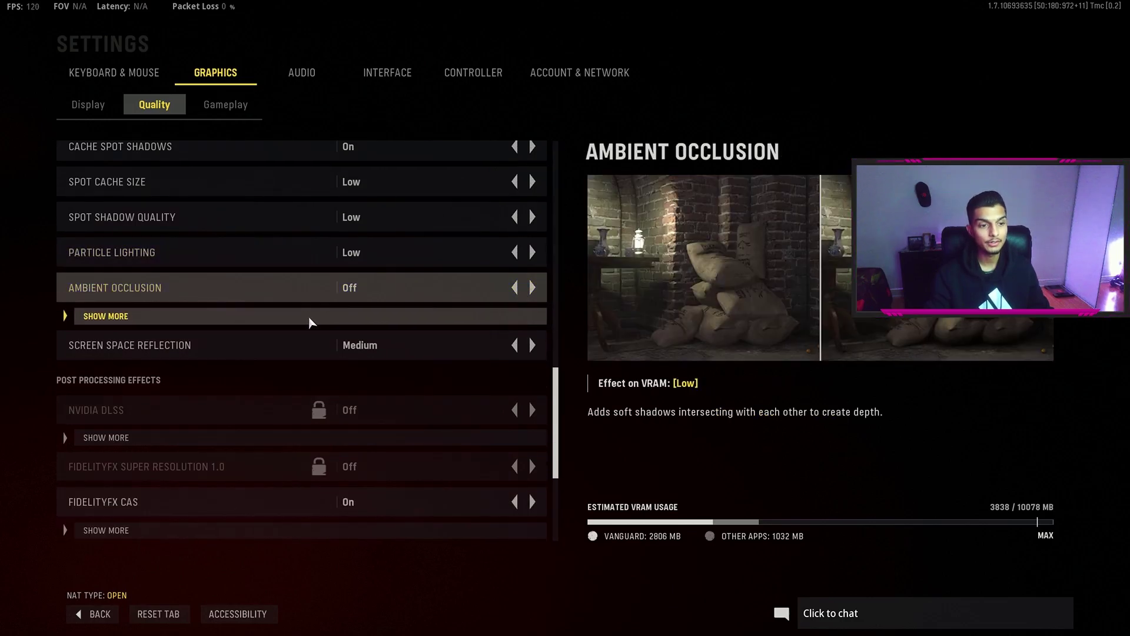
Expand Show More under Ambient Occlusion to reveal the GTAO Quality option.
{"action": "left_click", "coordinate": [310, 316]}
{"action": "scroll", "coordinate": [190, 325], "scroll_direction": "down", "scroll_amount": 1}
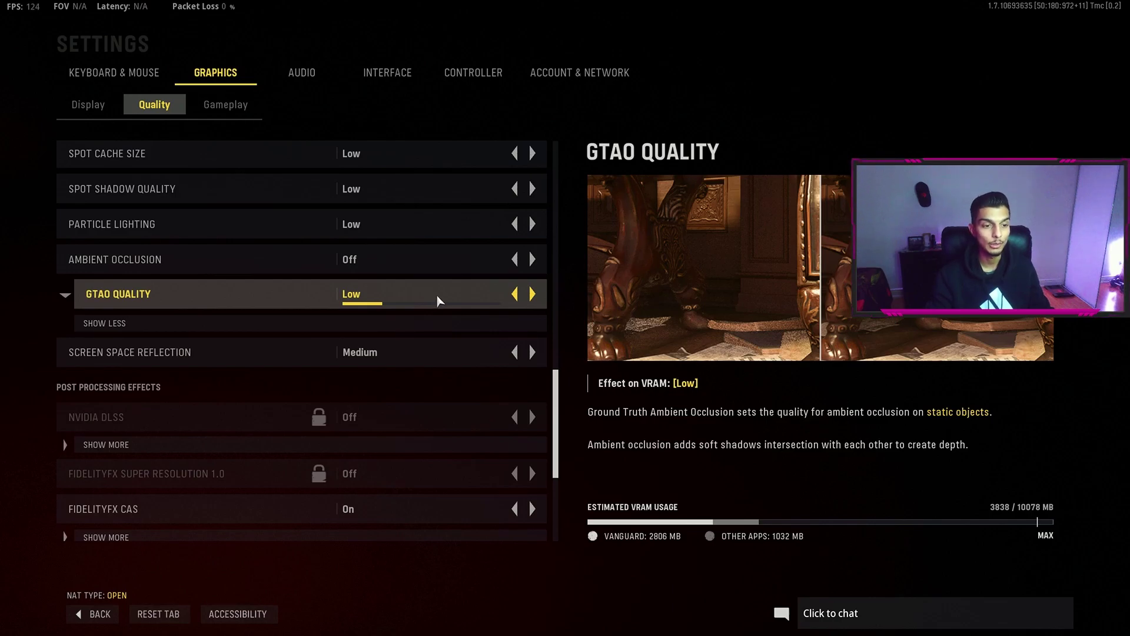
{"action": "scroll", "coordinate": [437, 302], "scroll_direction": "down", "scroll_amount": 2}
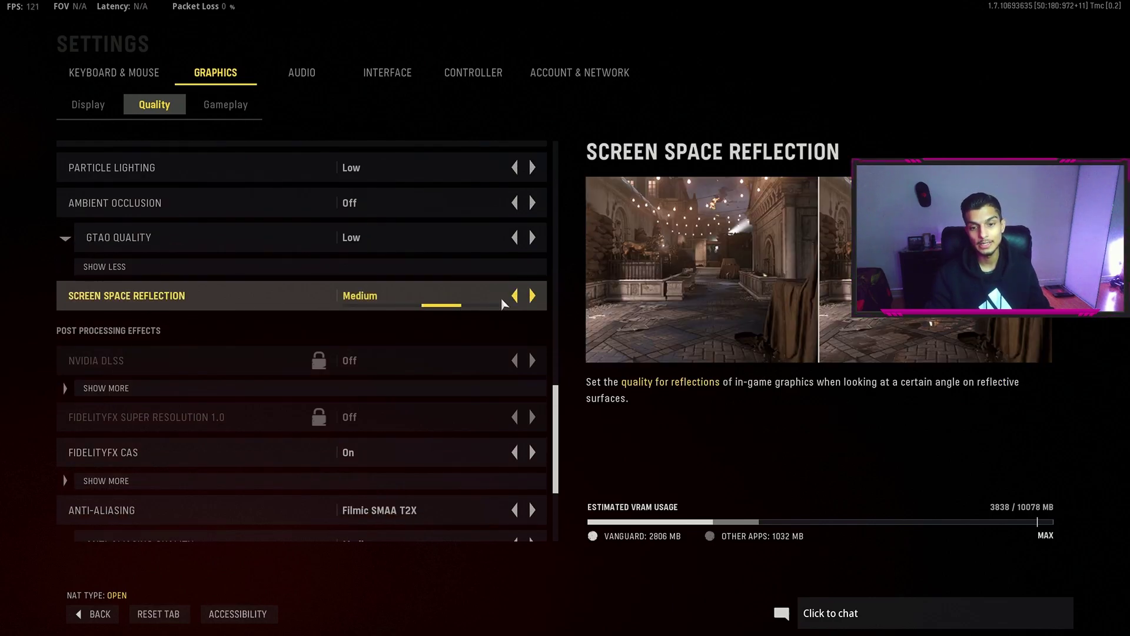
{"action": "scroll", "coordinate": [413, 322], "scroll_direction": "down", "scroll_amount": 4}
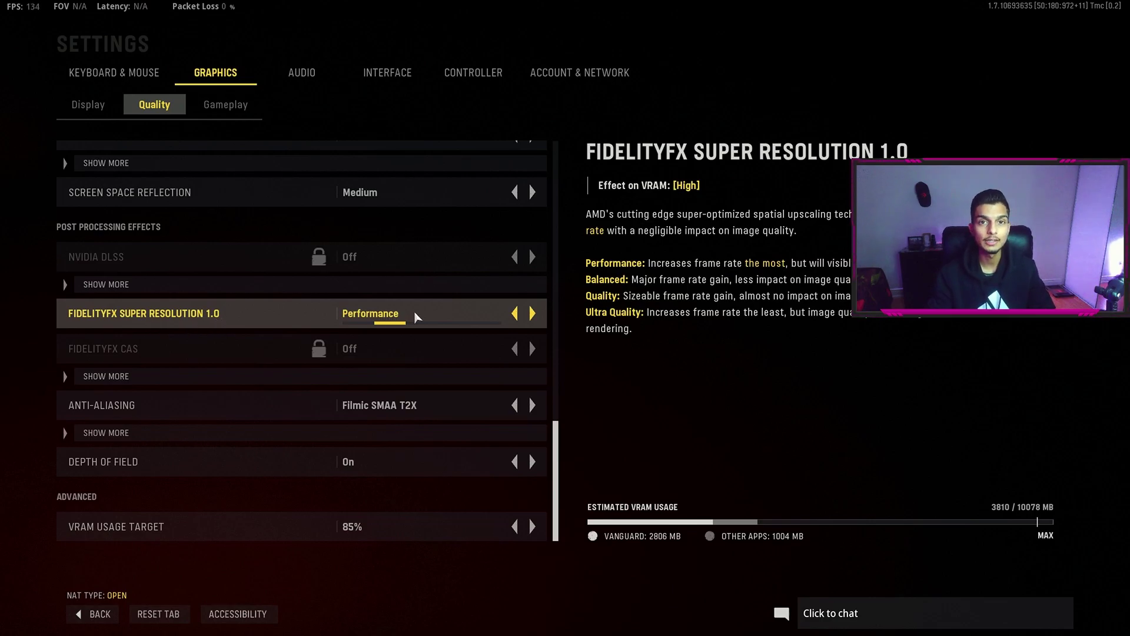
Switch FidelityFX Super Resolution 1.0 Off, collapse the Anti-Aliasing options, and go to Gameplay settings.
{"action": "left_click", "coordinate": [533, 314]}
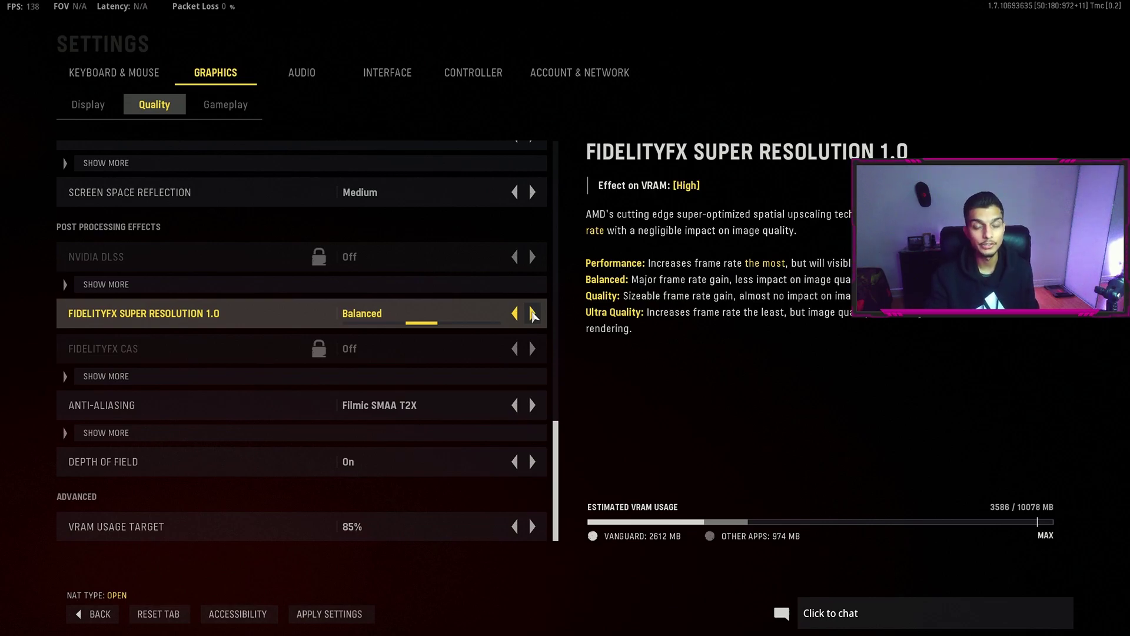
{"action": "left_click", "coordinate": [516, 314]}
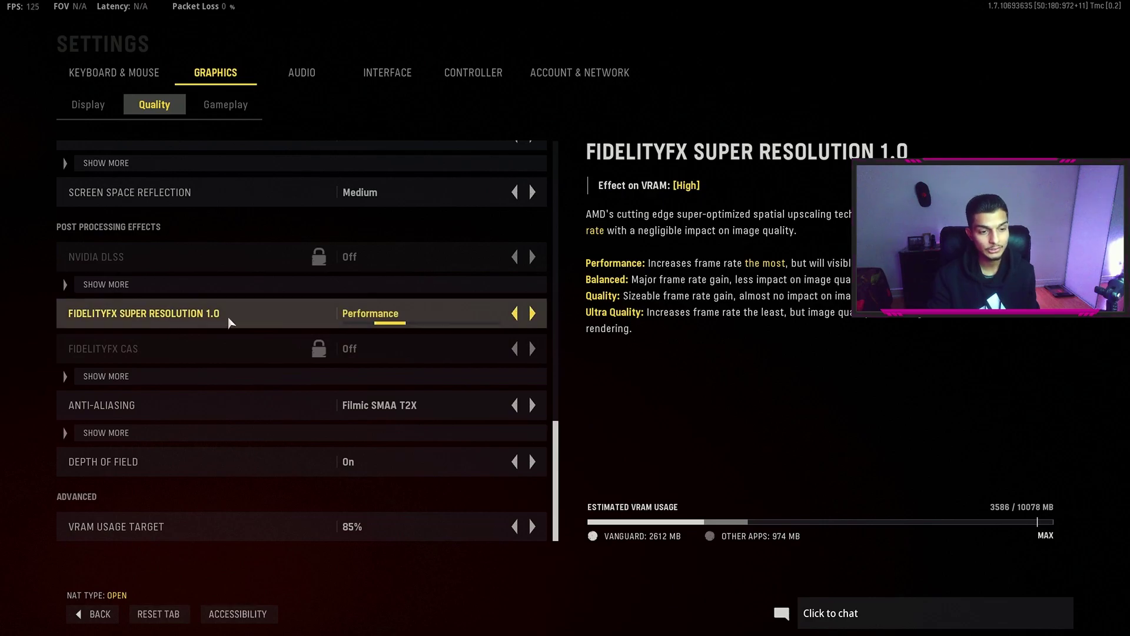
{"action": "left_click", "coordinate": [322, 319]}
{"action": "left_click", "coordinate": [358, 348]}
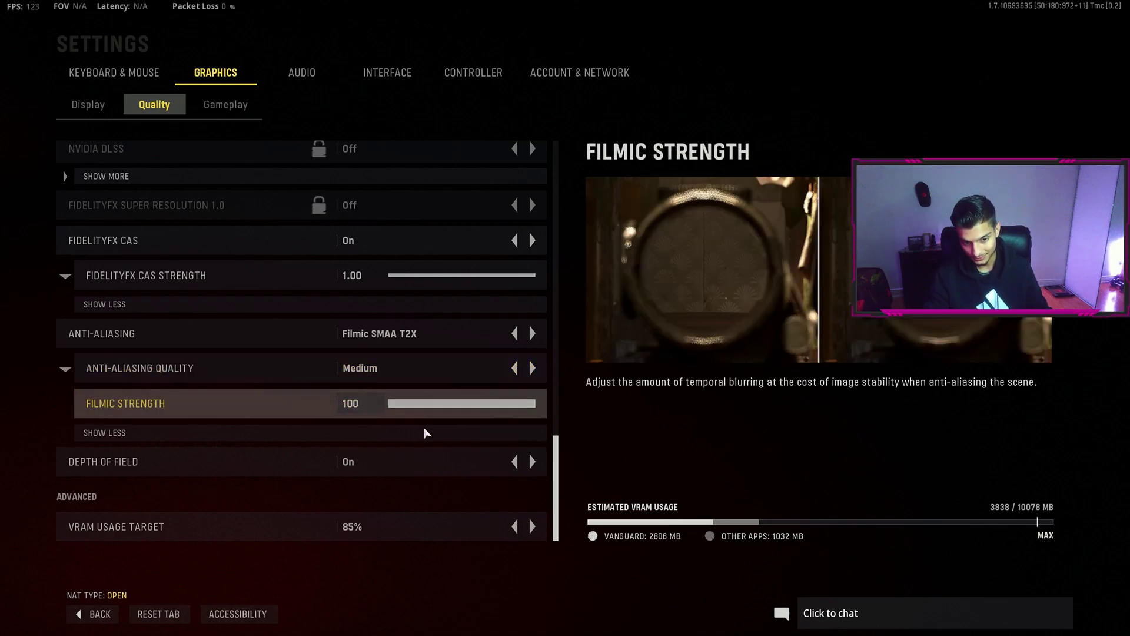
{"action": "left_click", "coordinate": [424, 432]}
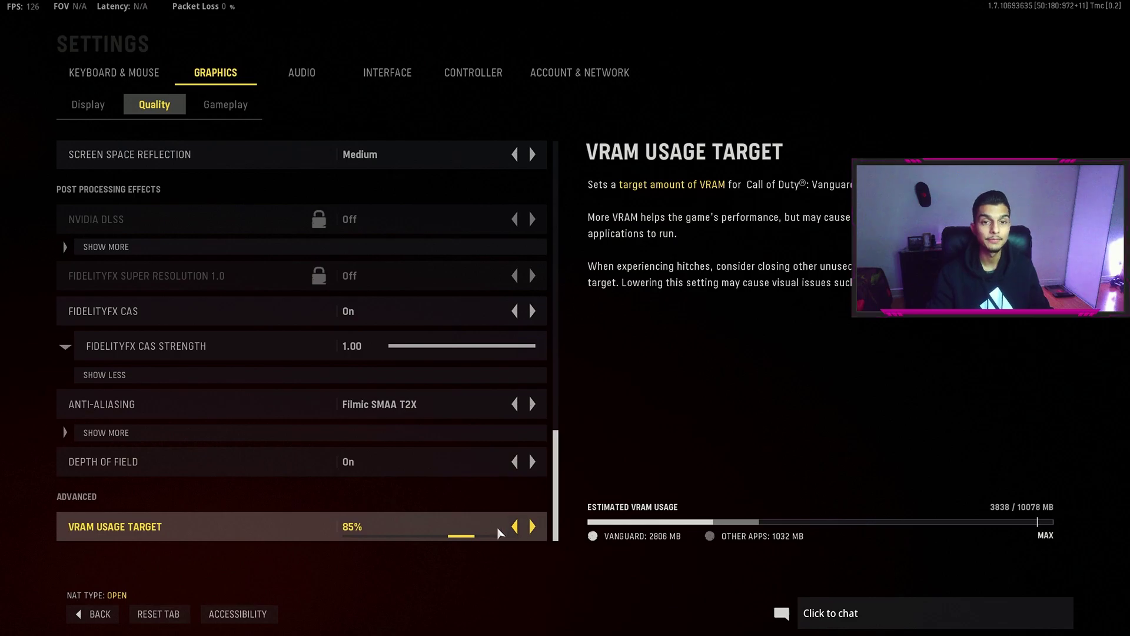
{"action": "left_click", "coordinate": [225, 105]}
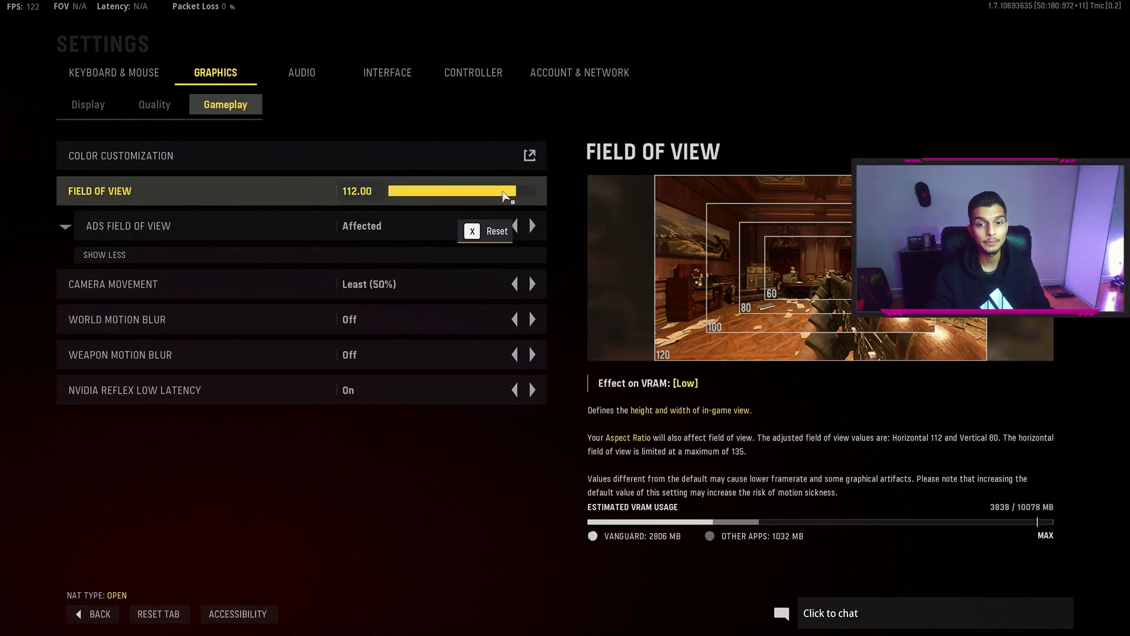
{"action": "left_click_drag", "start_coordinate": [480, 198], "coordinate": [539, 197]}
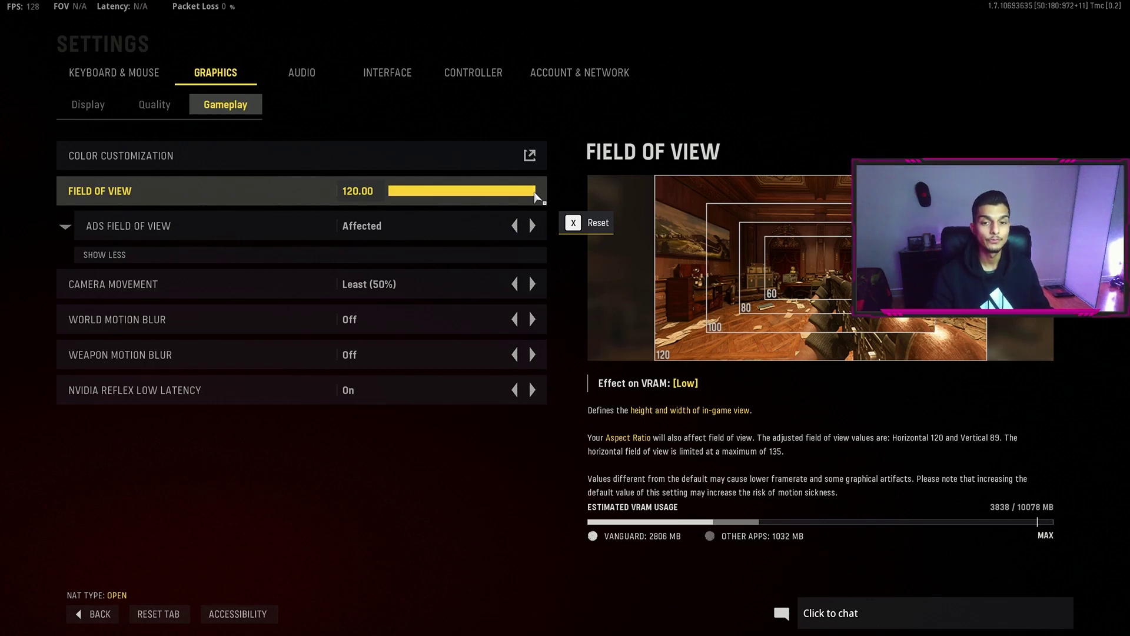
{"action": "left_click_drag", "start_coordinate": [536, 196], "coordinate": [516, 195]}
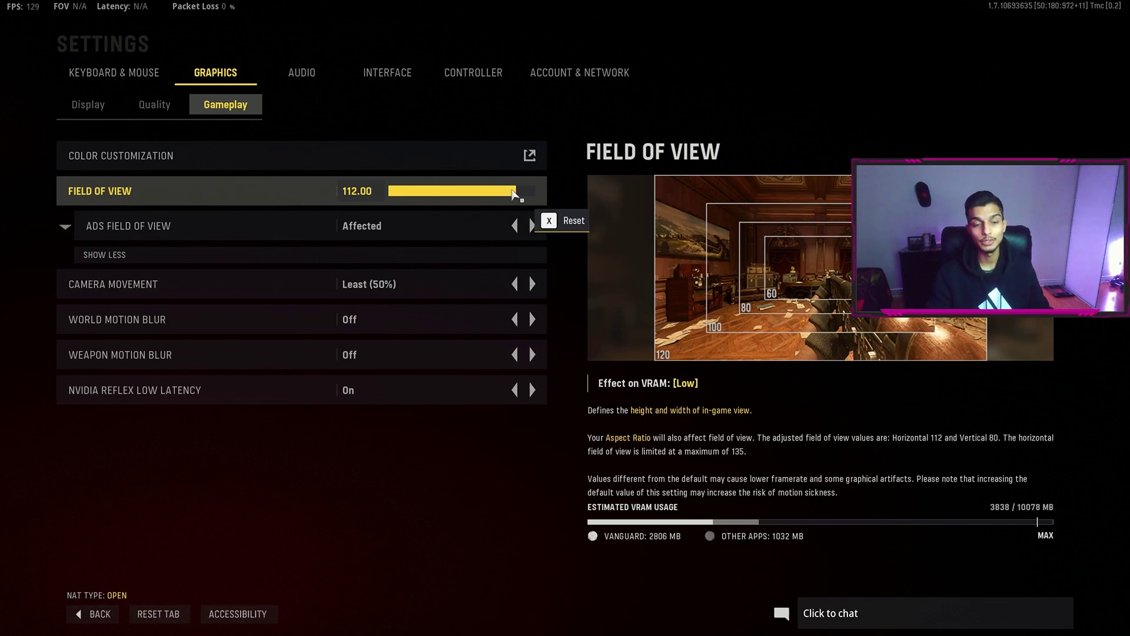